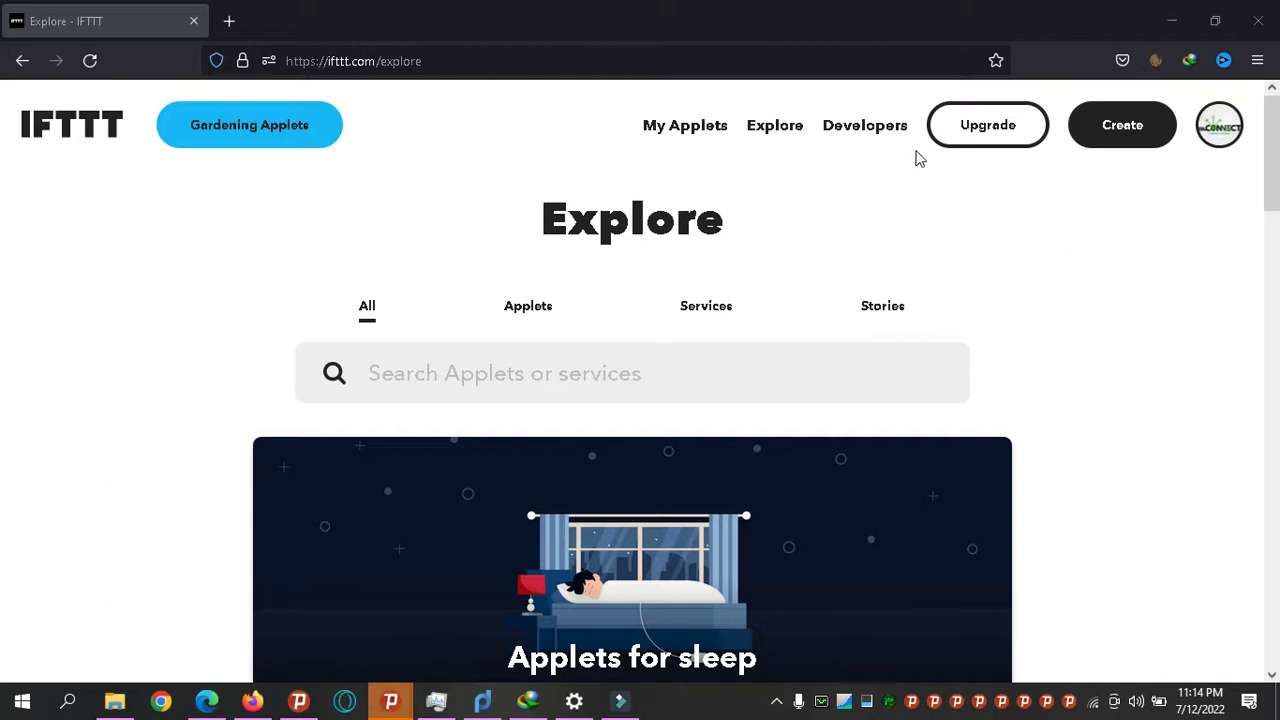
Open a new tab and load the autocompleted cyberelias blog address.
click(229, 21)
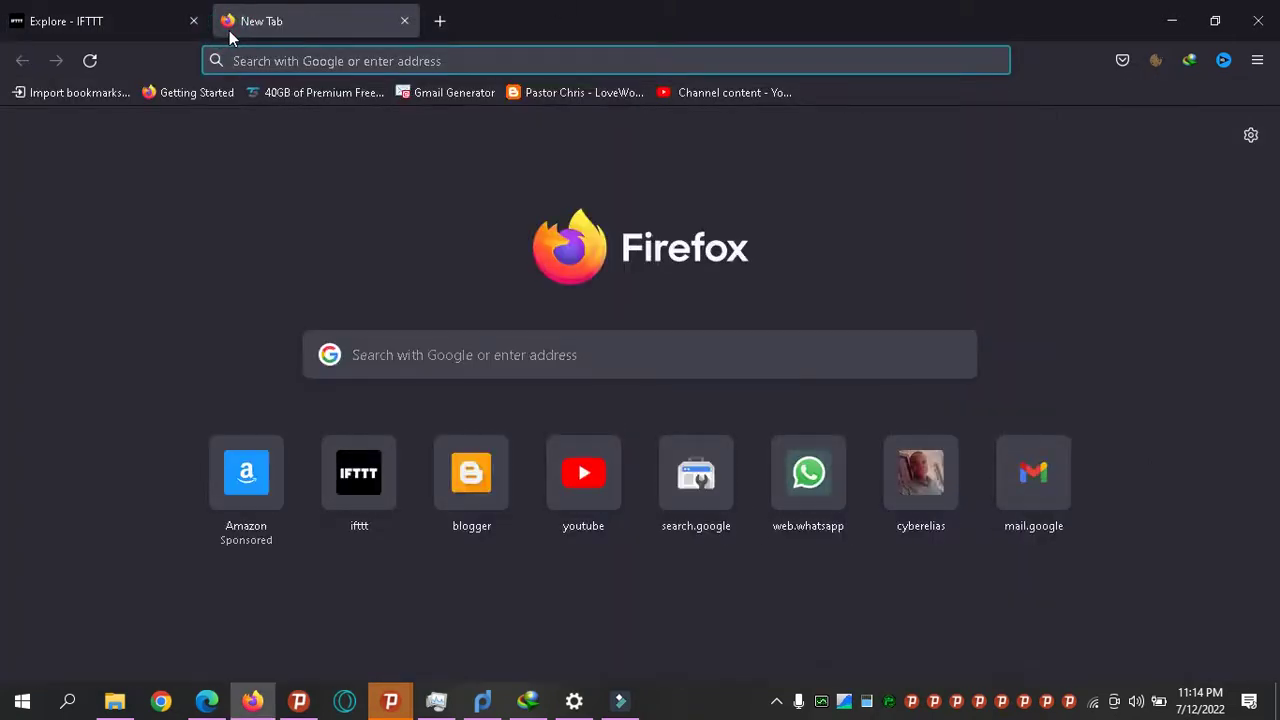
text(pas)
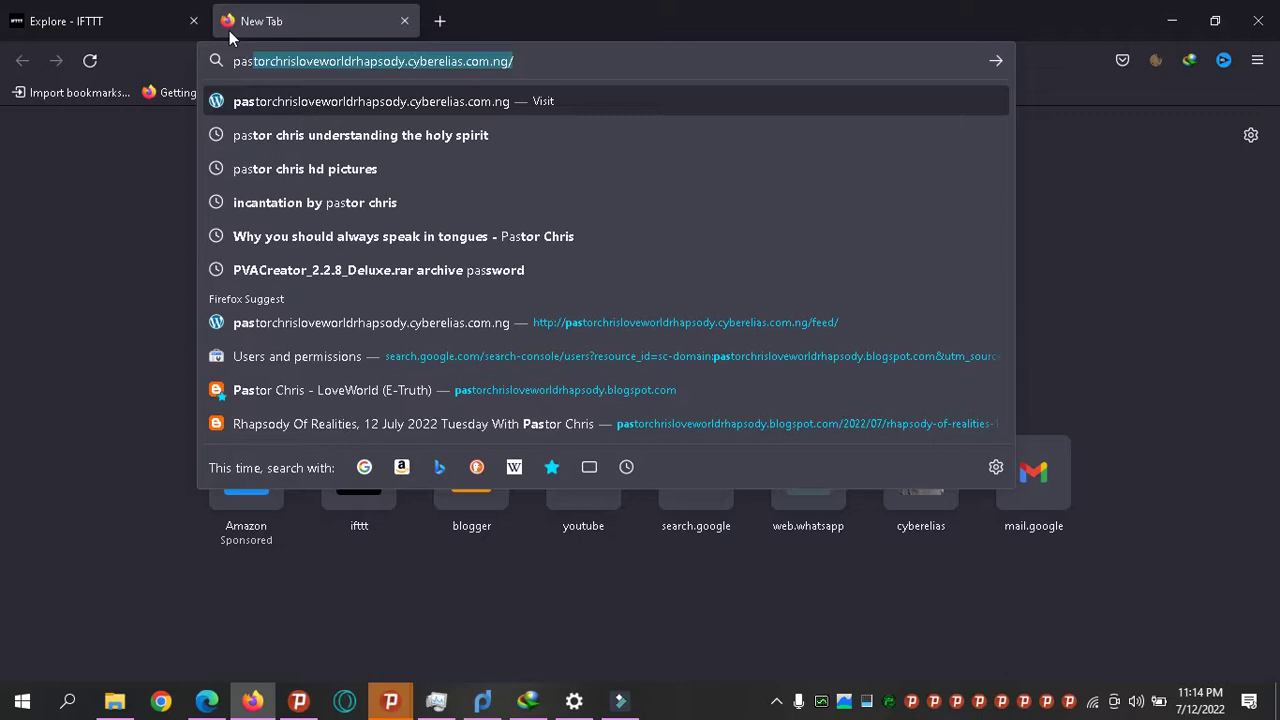
key(Return)
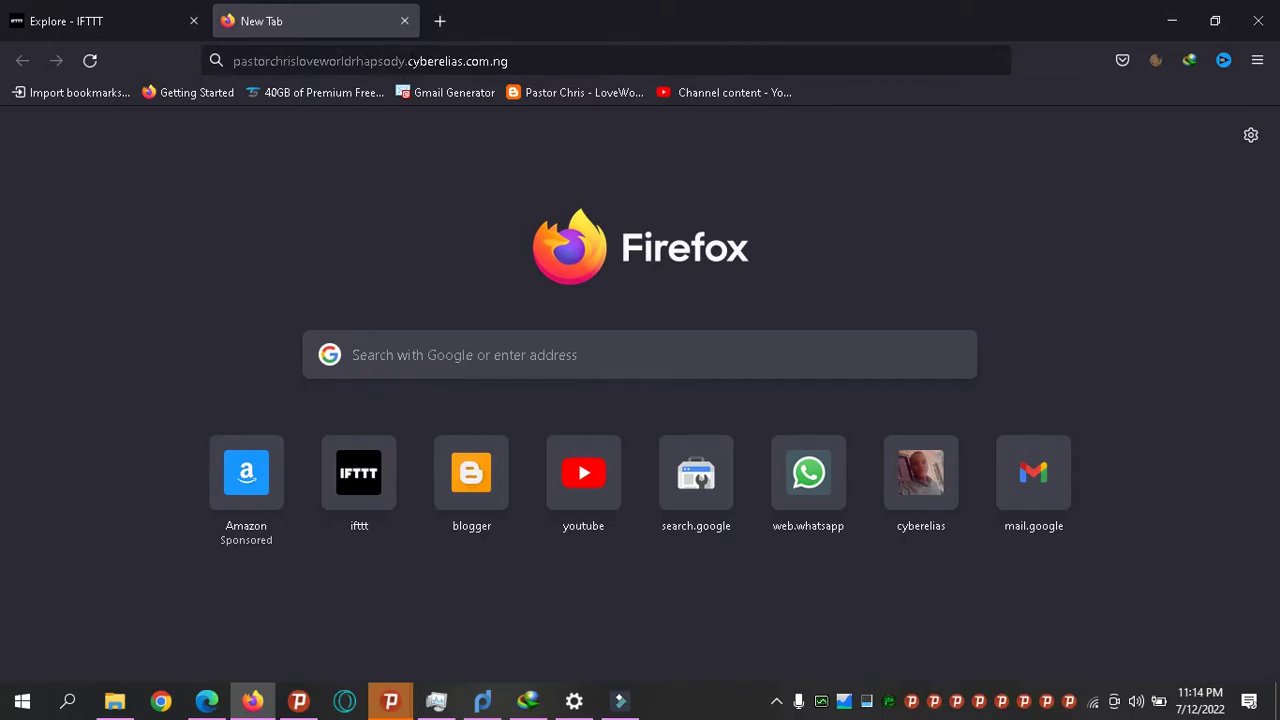
Correct the address to pastorchrisloveworldrhapsody.blogspot.com and load that blog.
click(410, 60)
text(/)
click(517, 61)
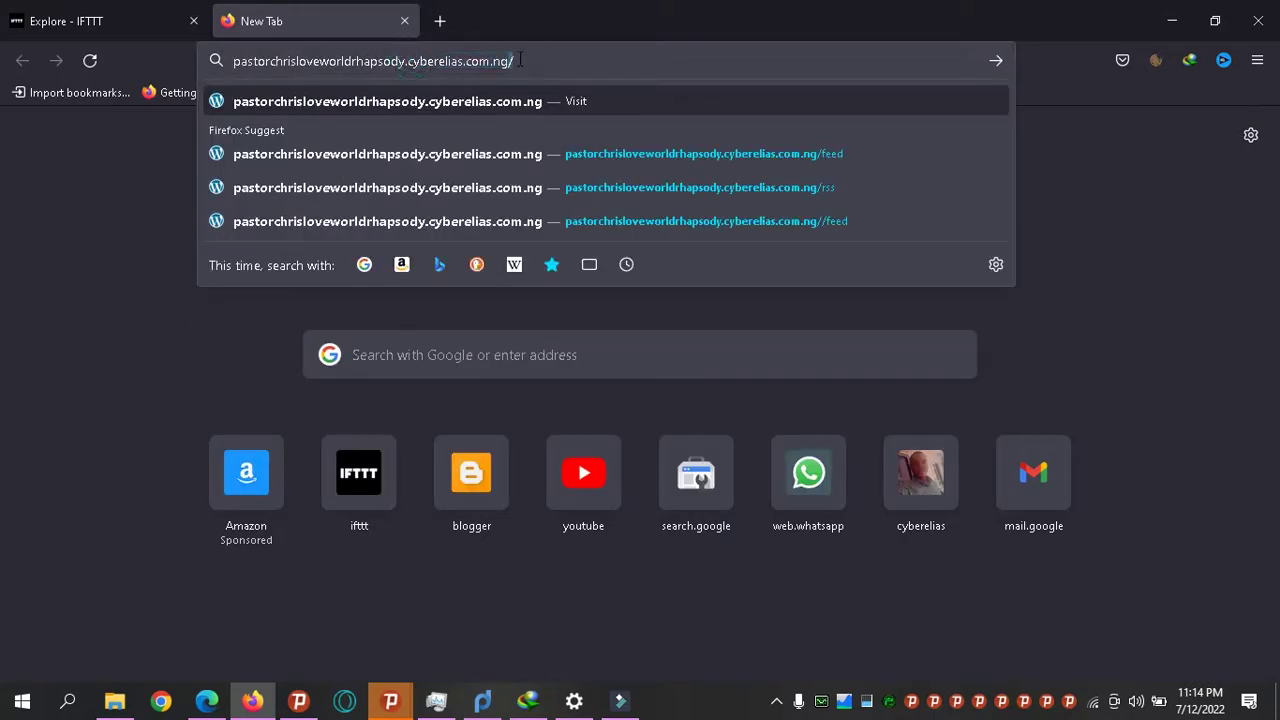
key(BackSpace)
key(BackSpace)
key(BackSpace)
key(BackSpace)
key(BackSpace)
key(BackSpace)
key(BackSpace)
key(BackSpace)
key(BackSpace)
key(BackSpace)
key(BackSpace)
key(BackSpace)
key(BackSpace)
key(BackSpace)
key(BackSpace)
key(BackSpace)
key(BackSpace)
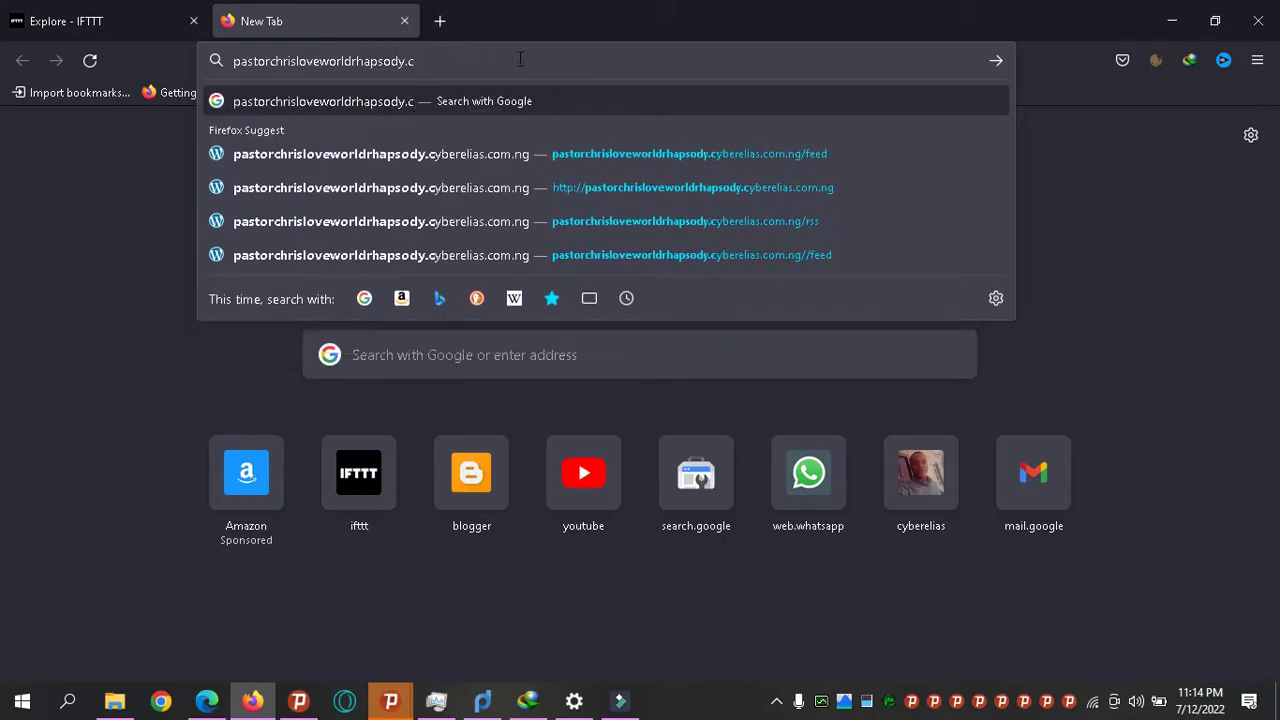
key(BackSpace)
text(blogspot.com)
key(Return)
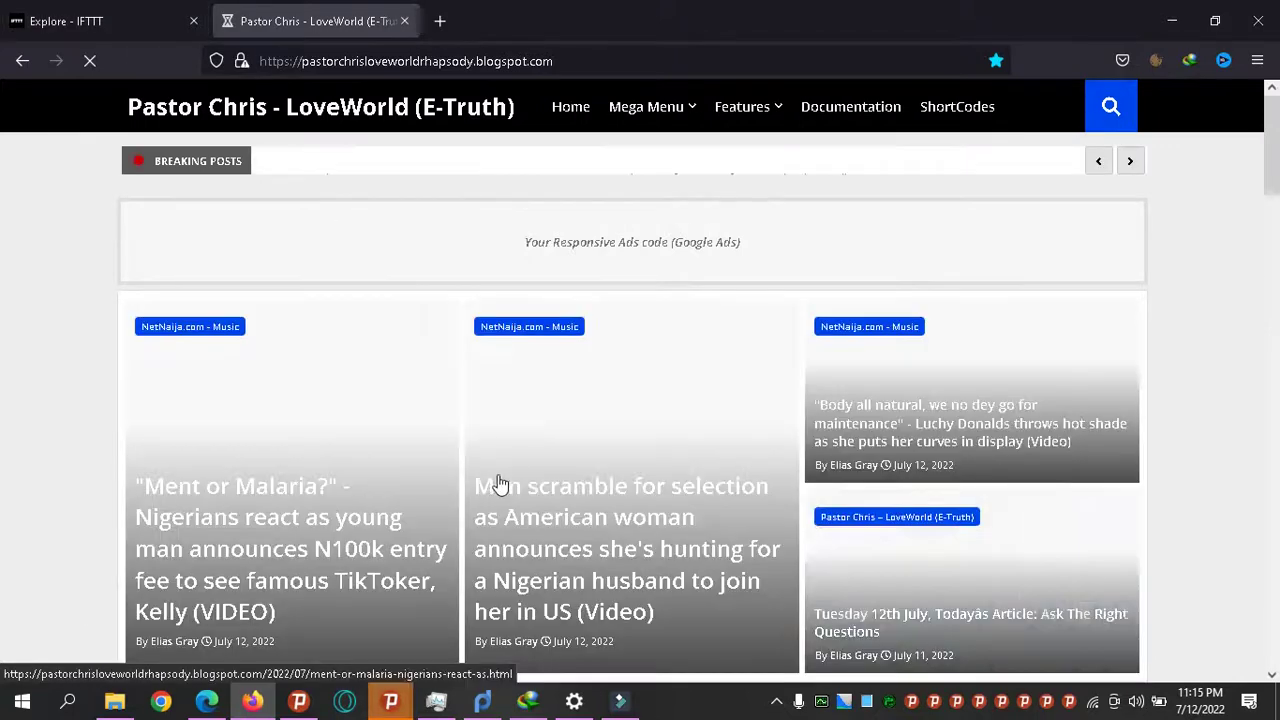
Scroll the blog homepage to view the auto-posted NetNaija Music posts.
scroll(1275, 170, down, 2)
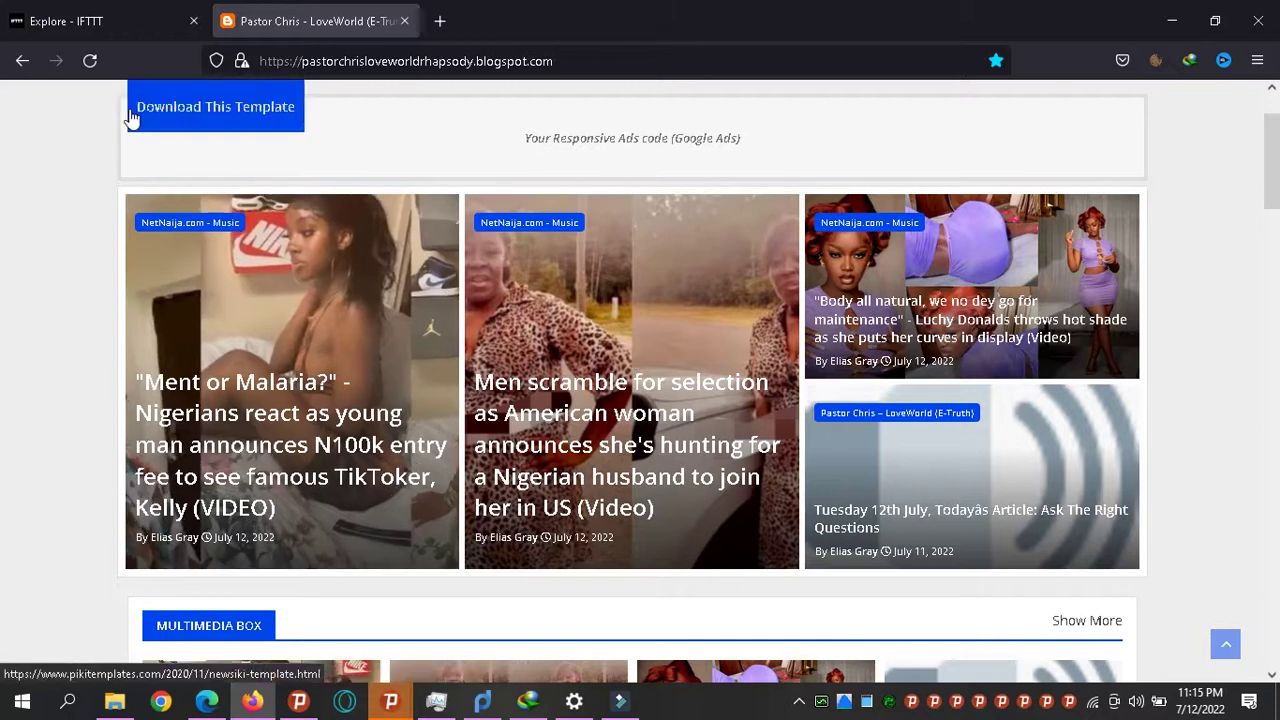
Open the 'Ment or Malaria?' article from the blog homepage.
click(96, 26)
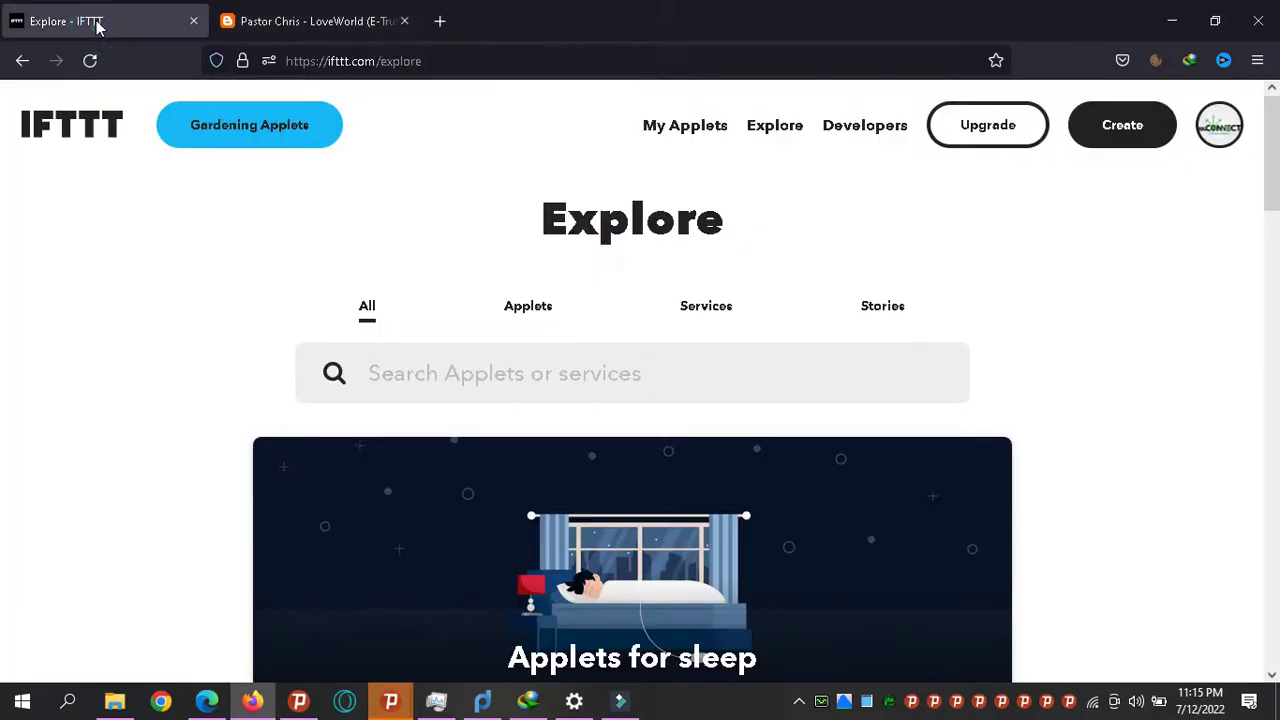
click(316, 17)
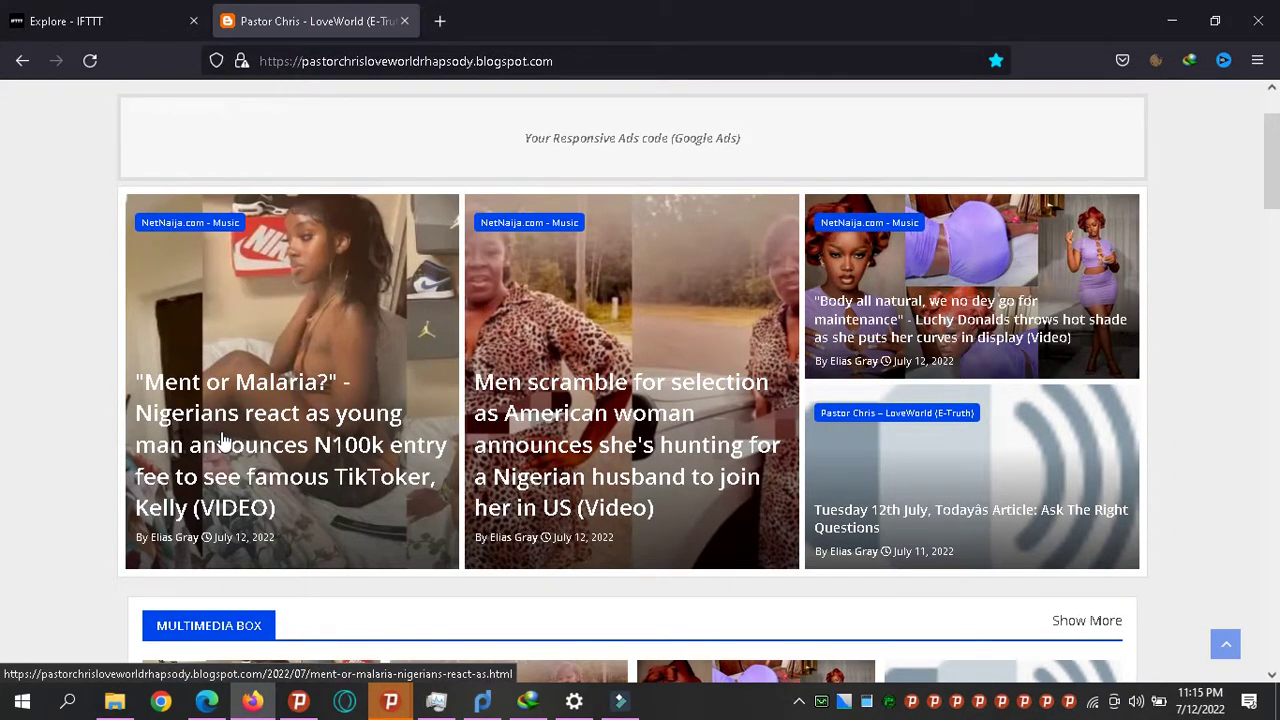
click(222, 441)
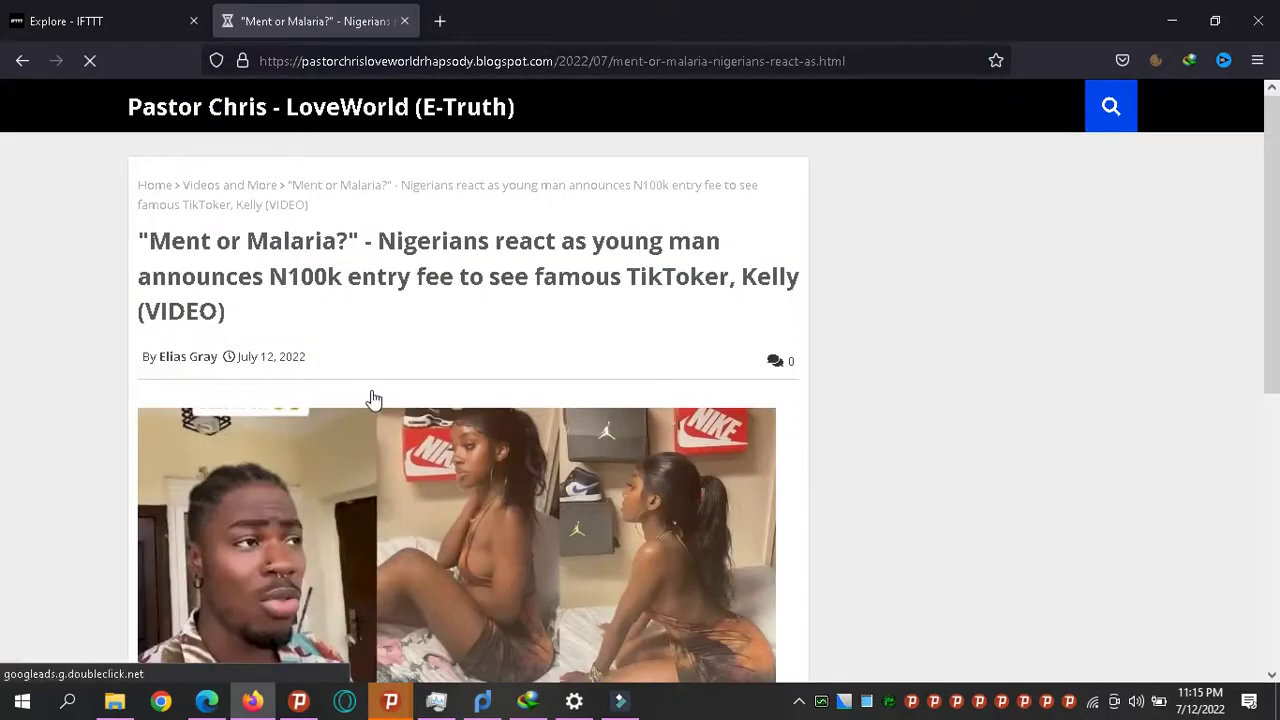
Scroll to the article's tags and read-more link, then return to IFTTT Explore.
scroll(371, 393, down, 1)
scroll(371, 393, down, 1)
scroll(371, 393, down, 1)
scroll(371, 393, down, 1)
scroll(371, 397, down, 2)
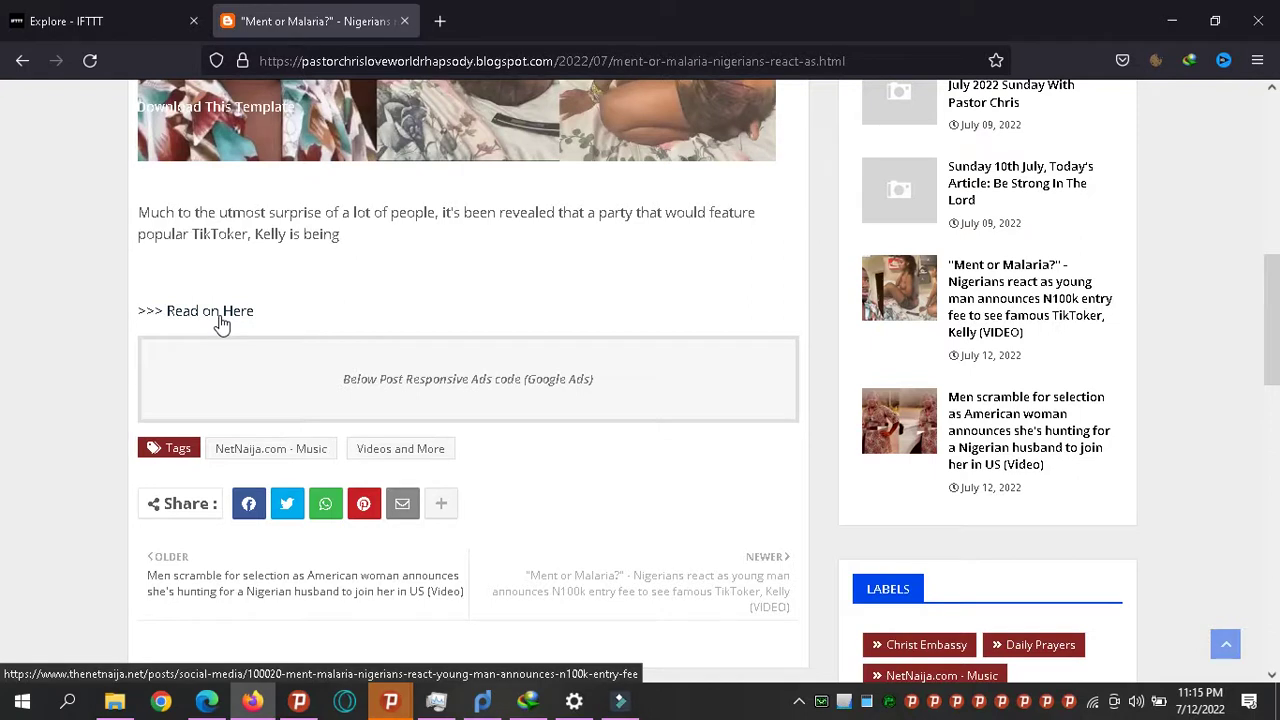
click(105, 20)
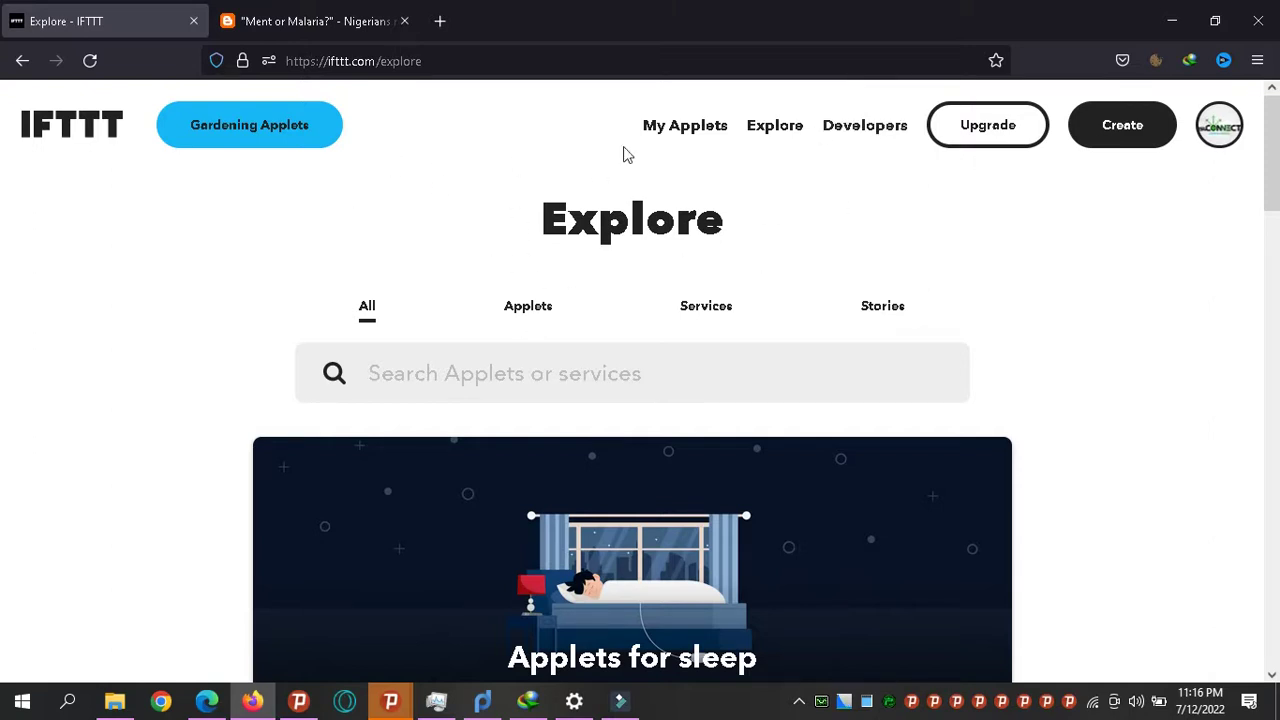
Go to My Applets, dismiss the Pro trial offer, and open the Rhapsody feed applet.
click(663, 128)
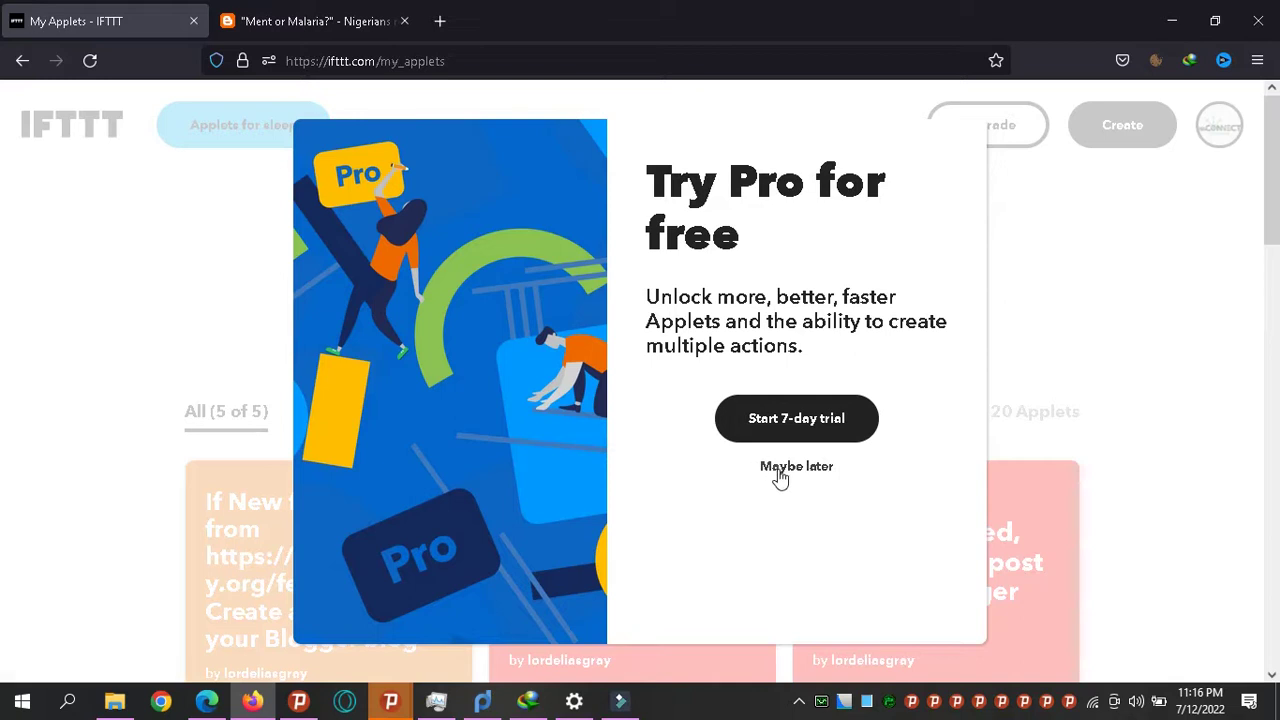
click(766, 468)
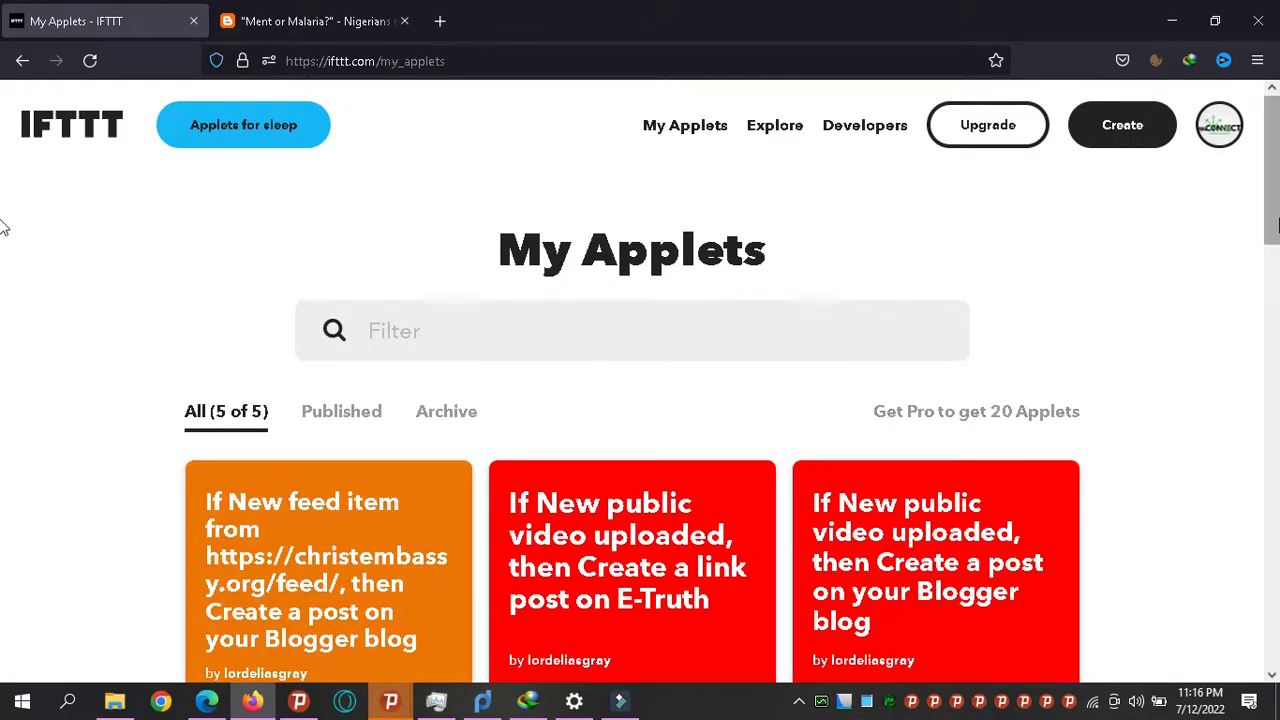
drag(1273, 225, 1273, 375)
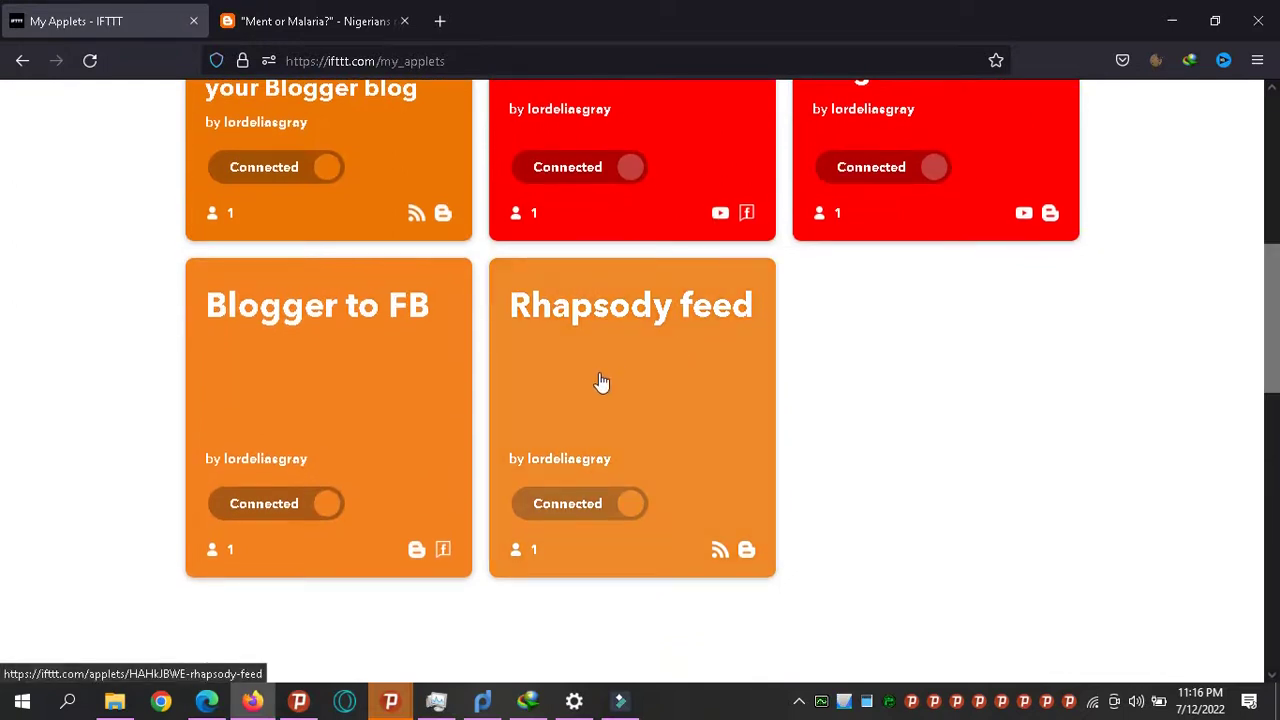
click(567, 384)
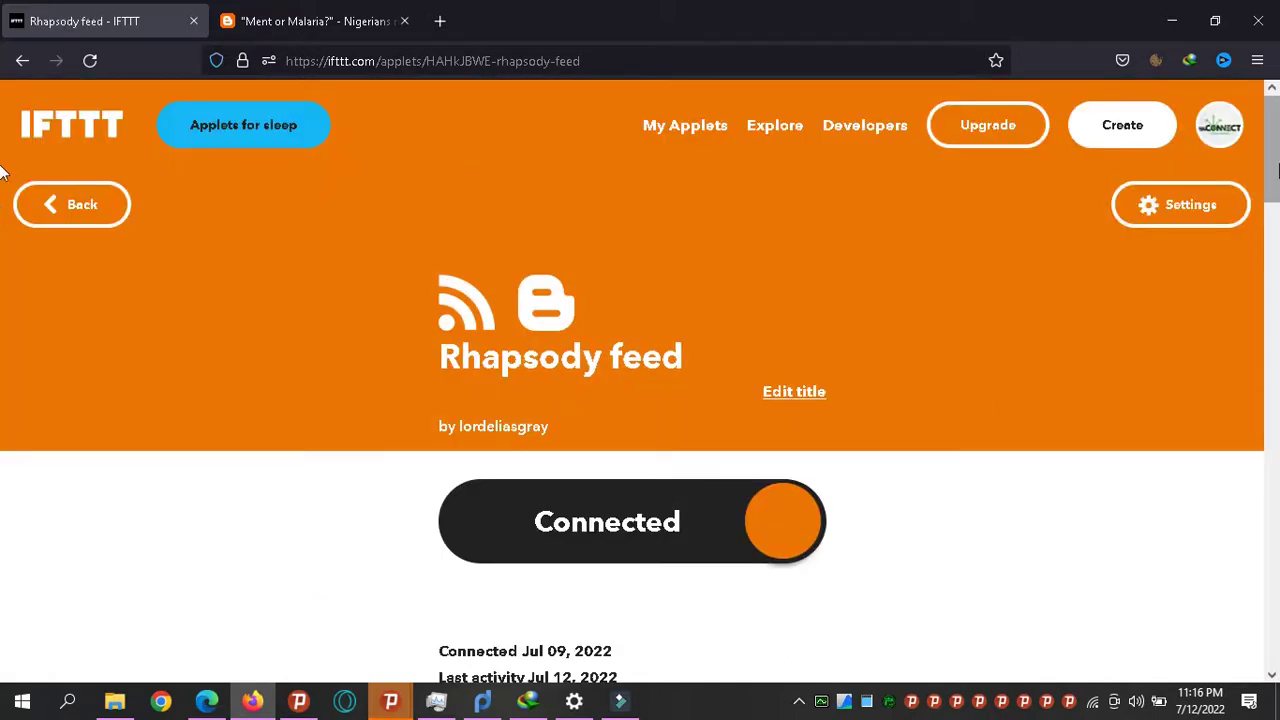
Review the Rhapsody feed trigger's URL in the editor and exit without saving changes.
scroll(2, 277, down, 5)
scroll(2, 270, up, 5)
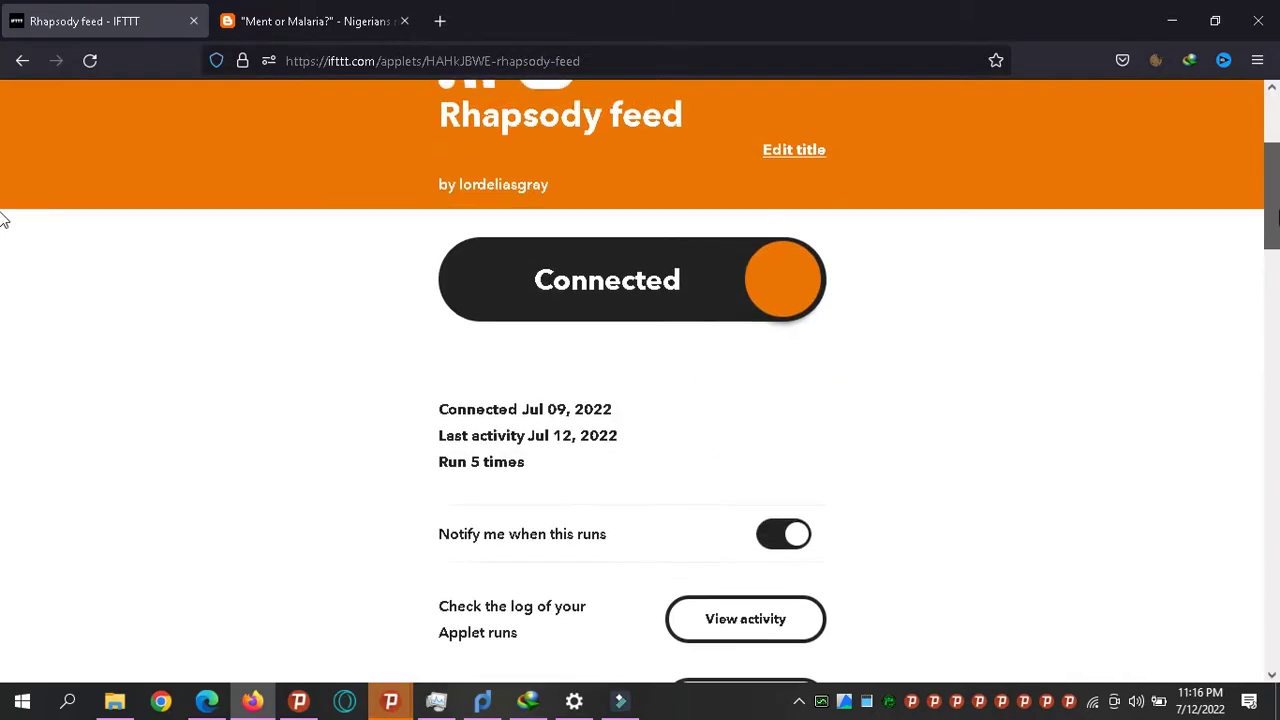
click(1190, 195)
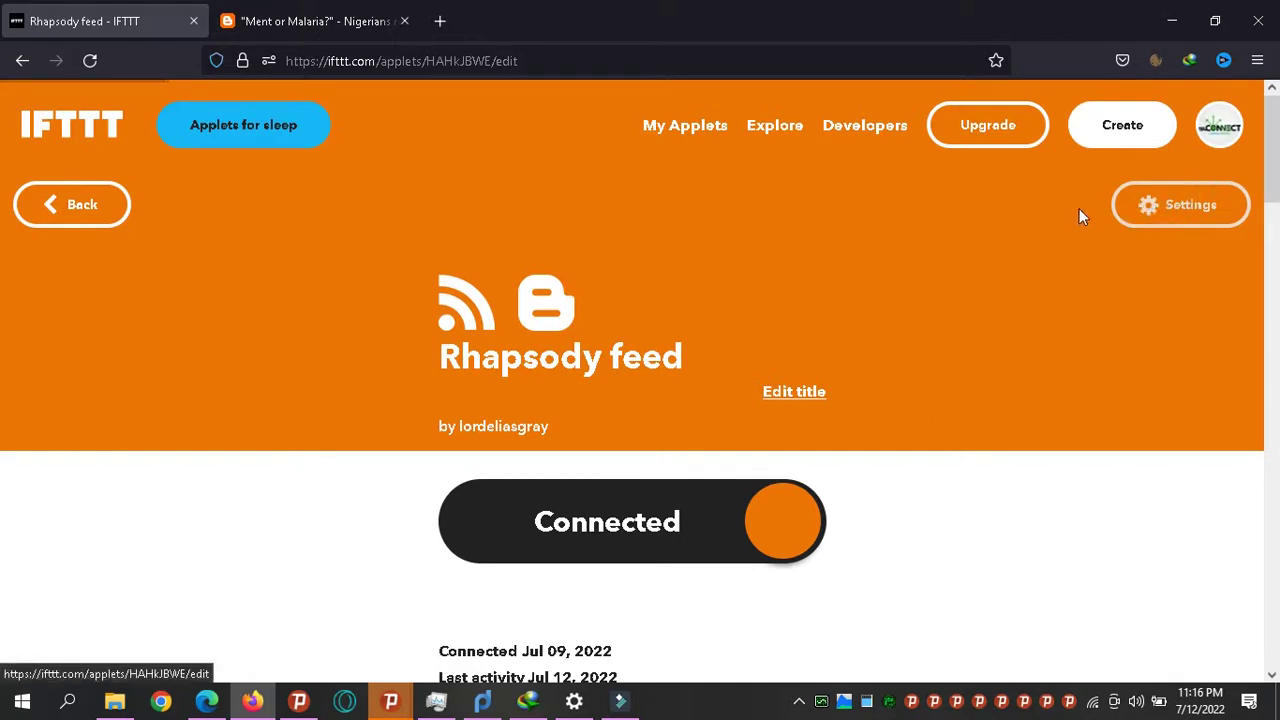
click(1169, 219)
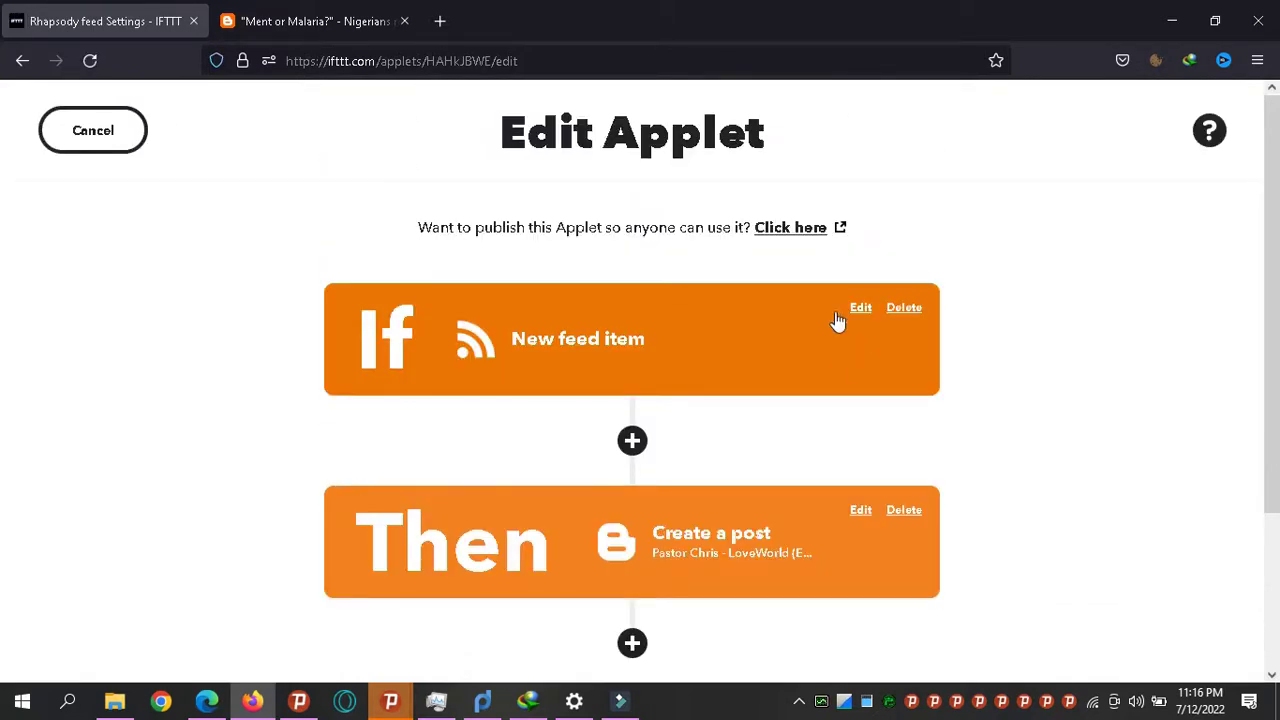
click(861, 310)
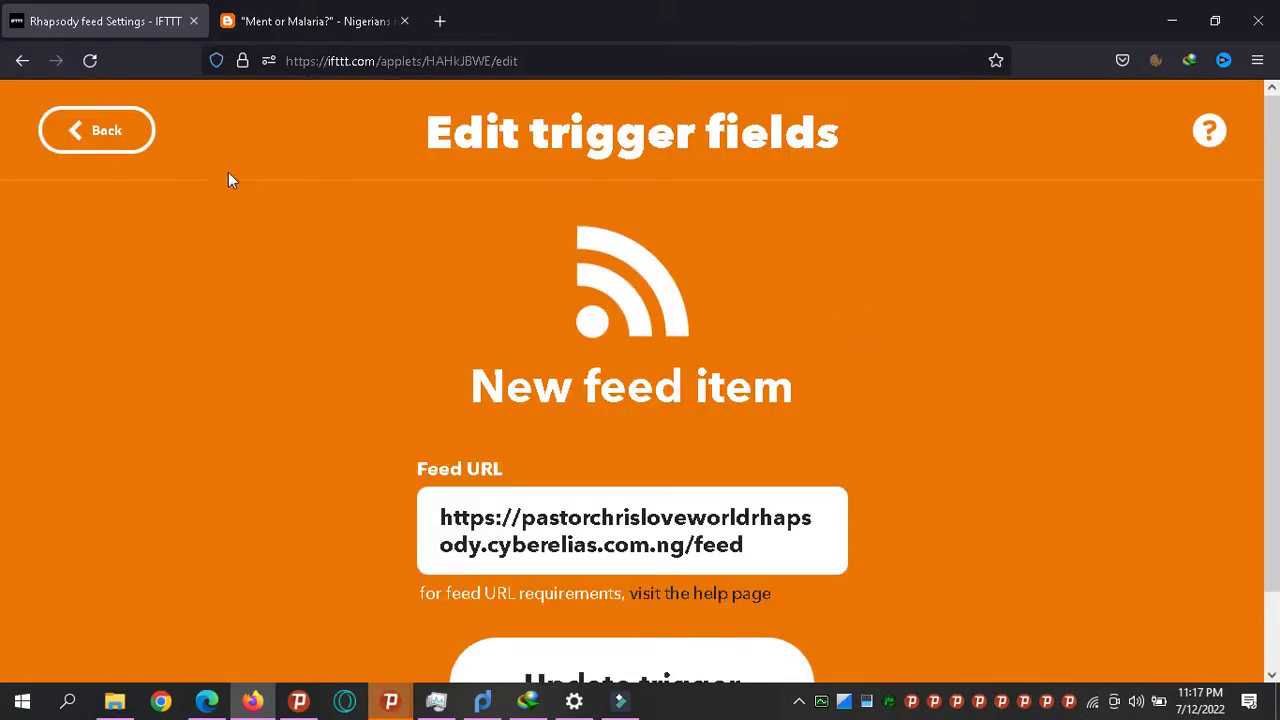
click(84, 134)
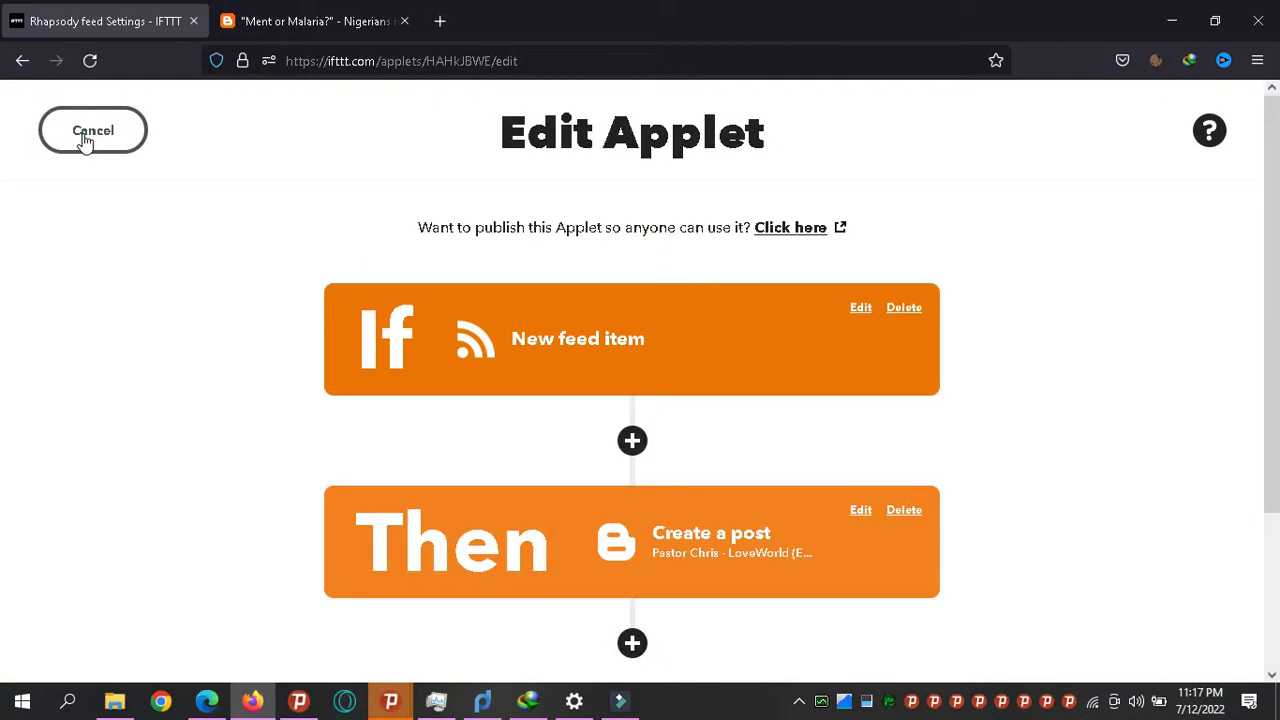
click(85, 139)
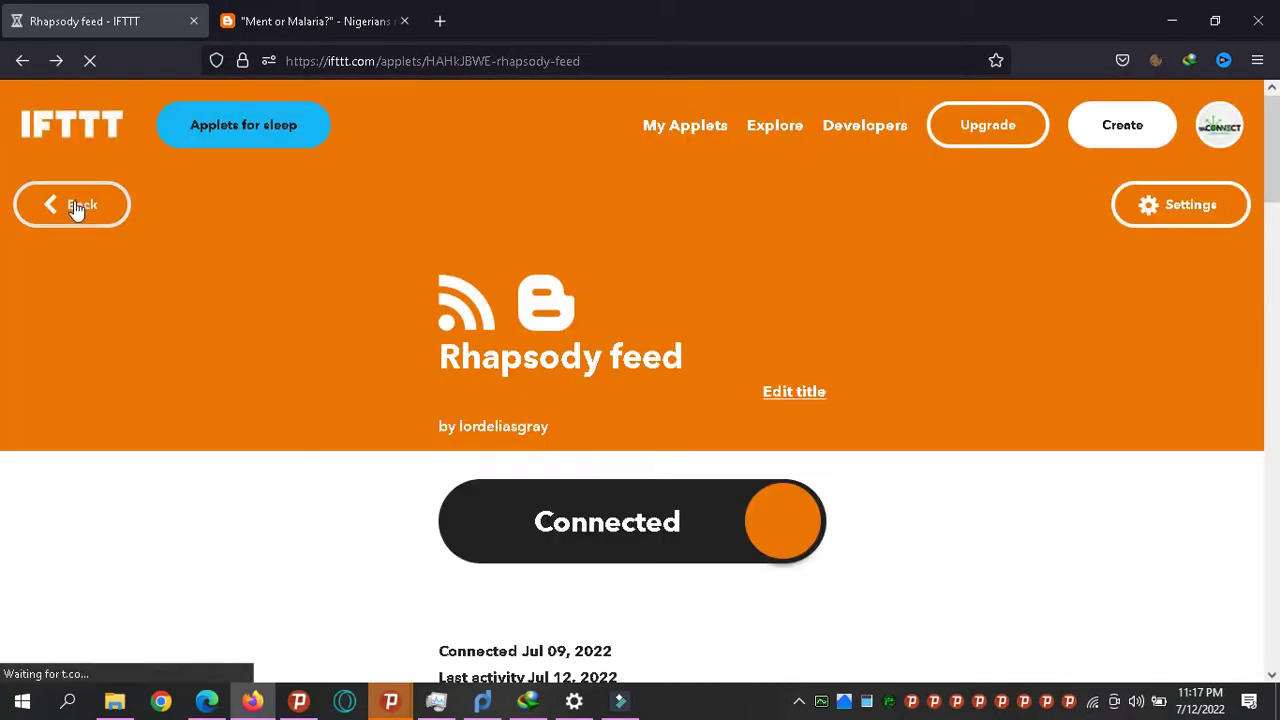
click(75, 210)
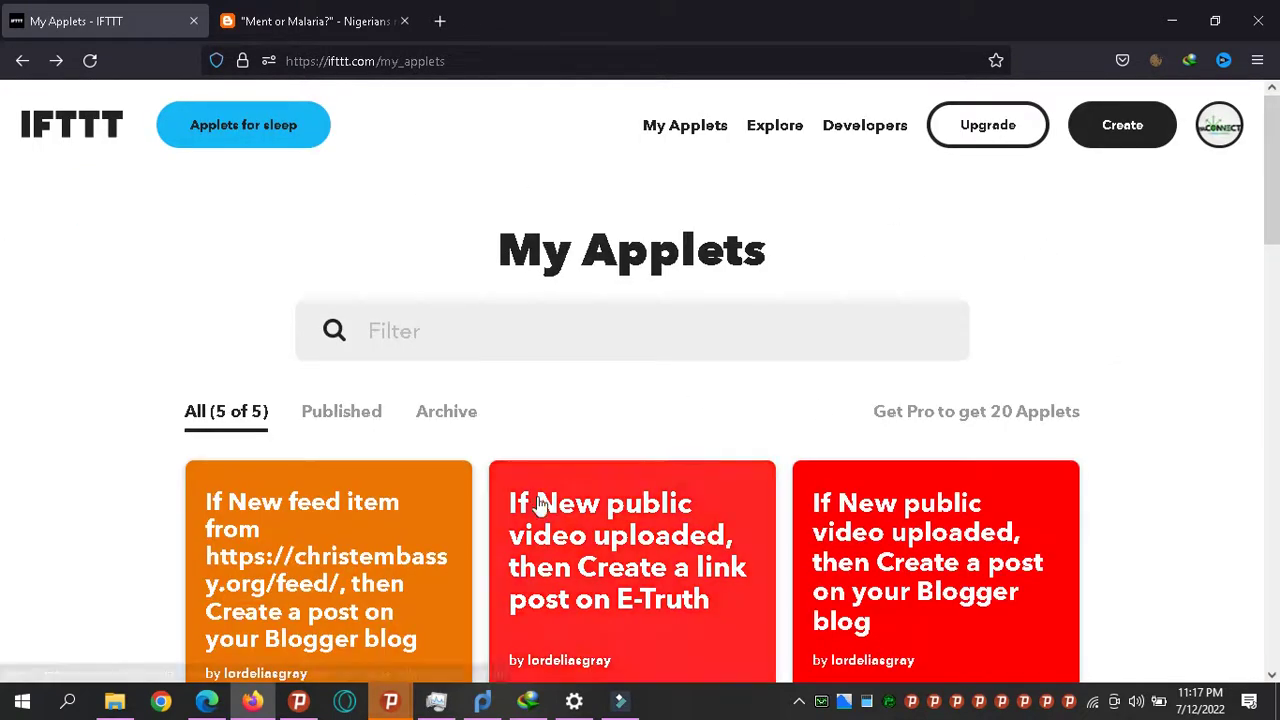
Open the christembassy.org feed-to-Blogger applet, review its three runs, and open its settings.
click(313, 571)
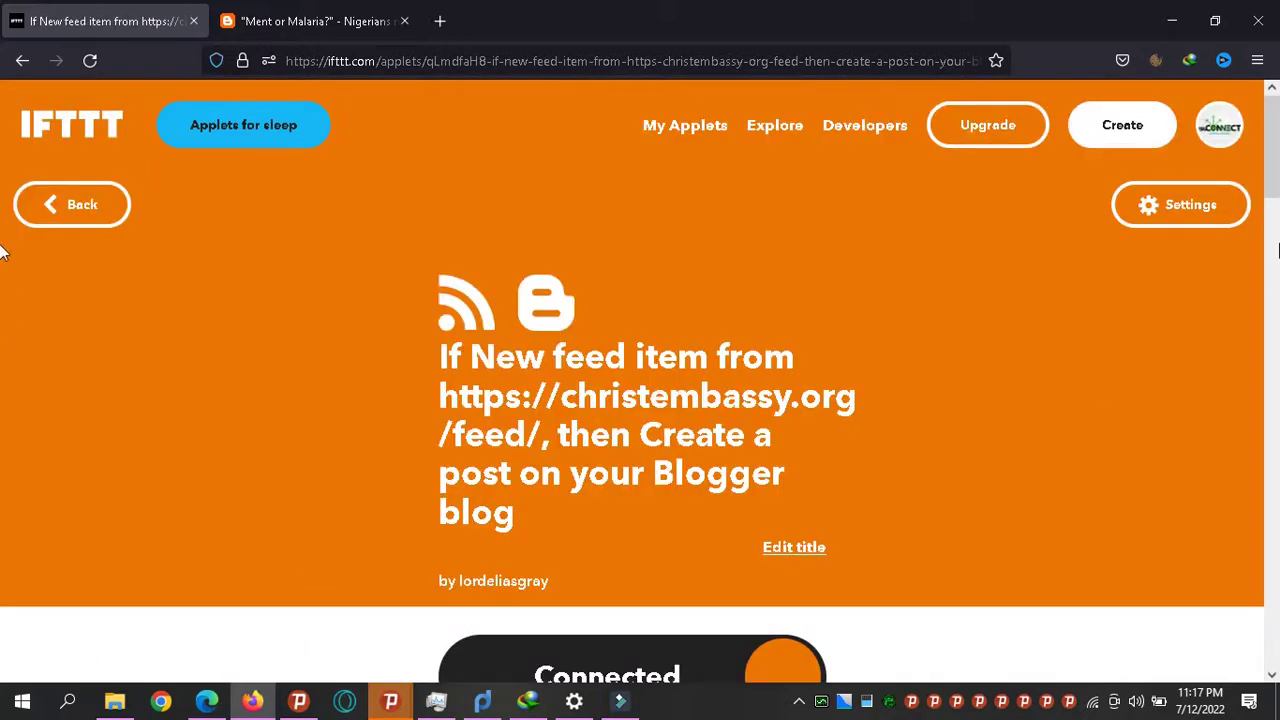
scroll(3, 275, down, 5)
scroll(4, 272, down, 1)
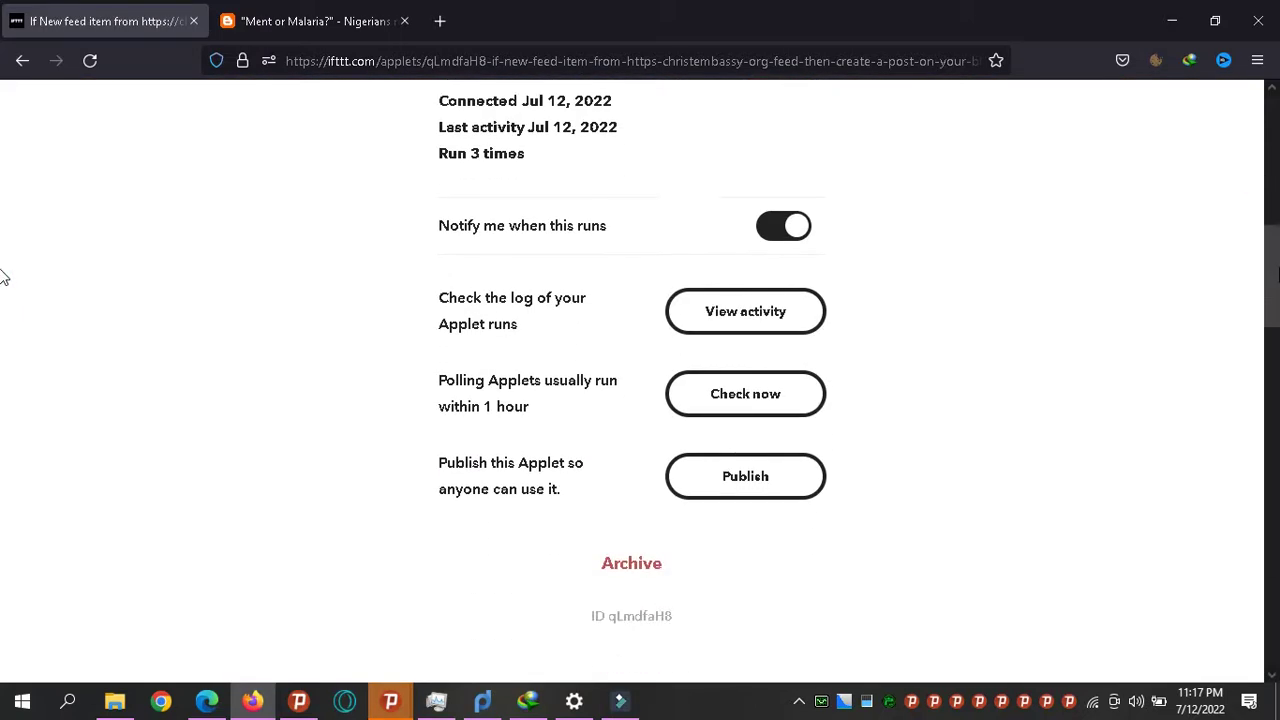
scroll(3, 270, up, 1)
scroll(3, 260, up, 4)
scroll(3, 285, down, 7)
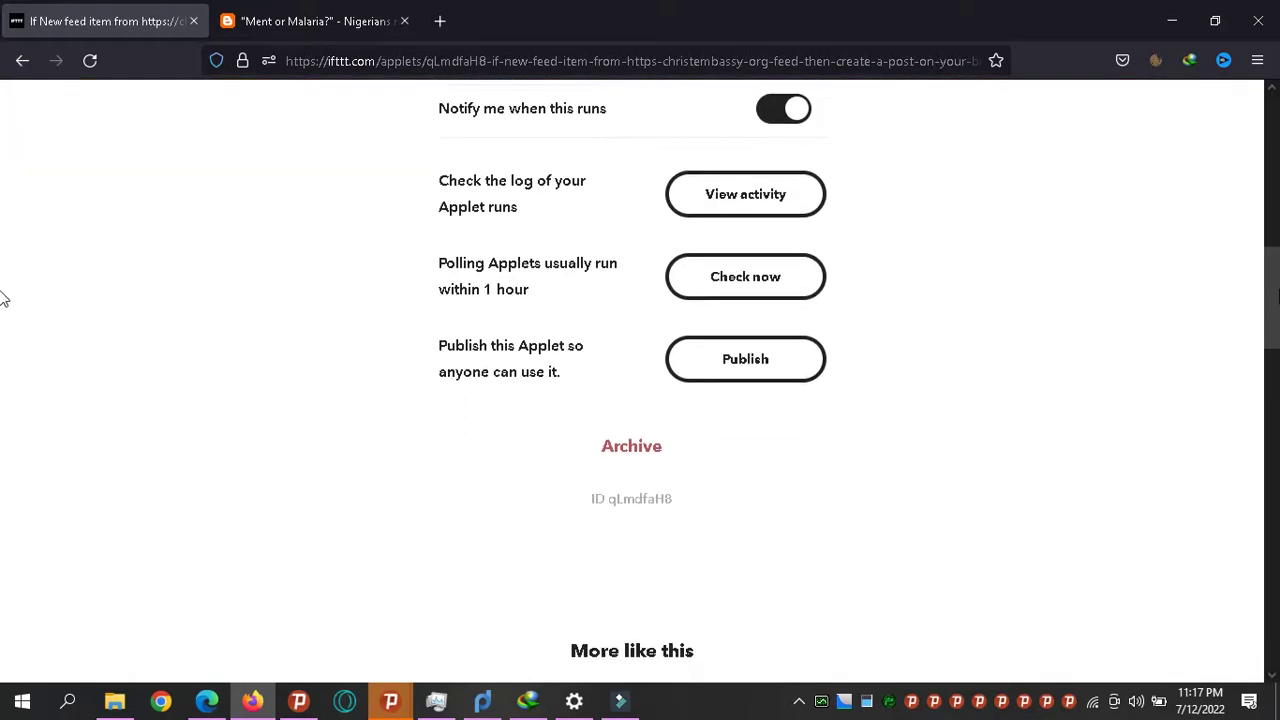
scroll(3, 280, up, 2)
scroll(3, 250, up, 2)
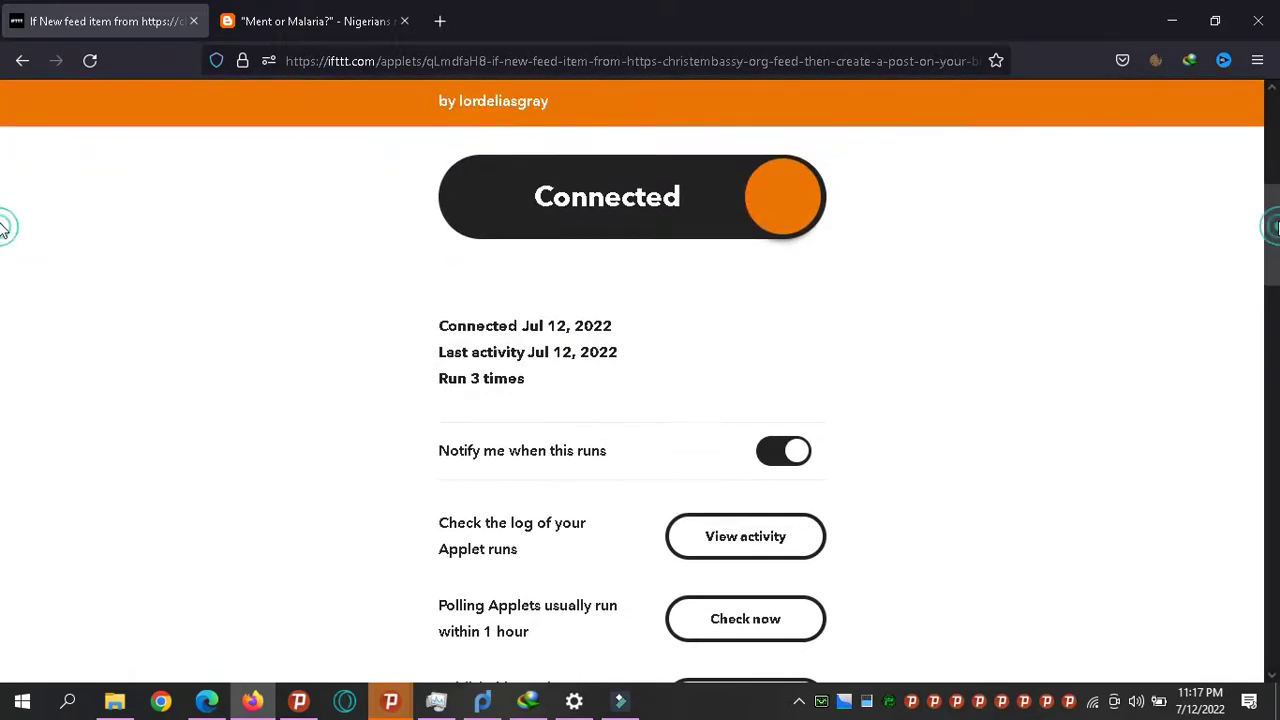
drag(1270, 240, 1268, 135)
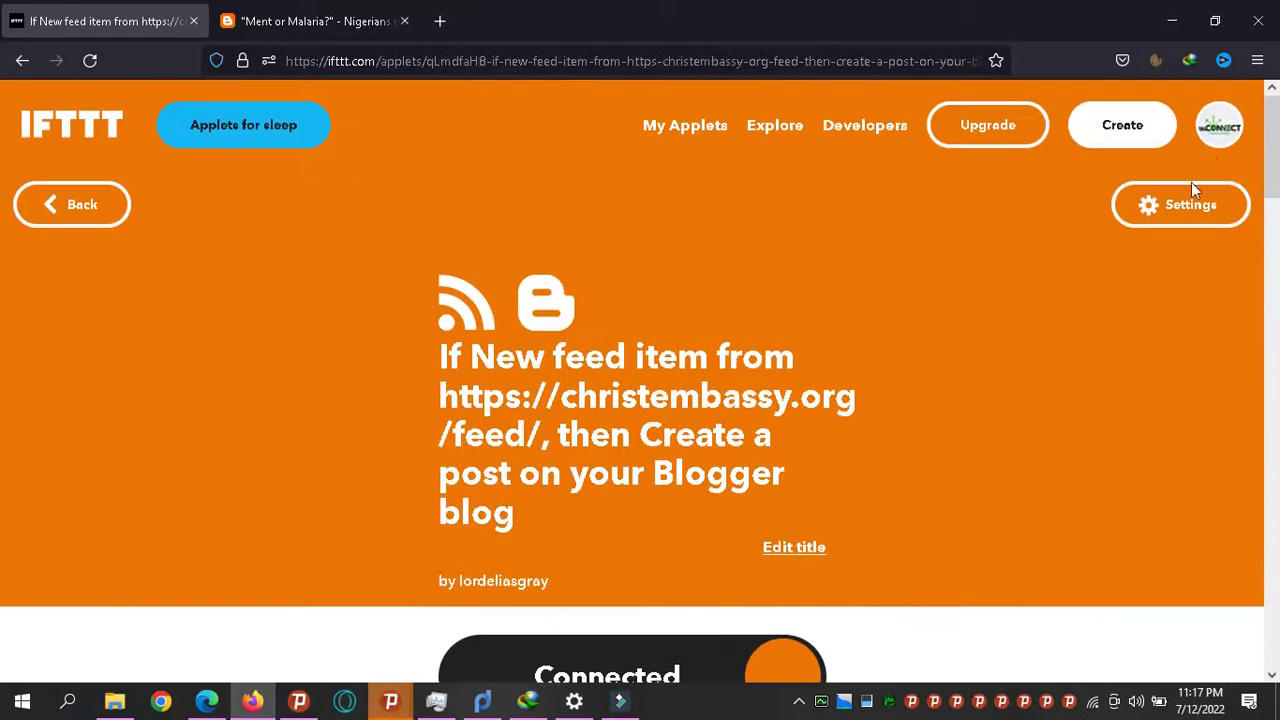
click(1186, 199)
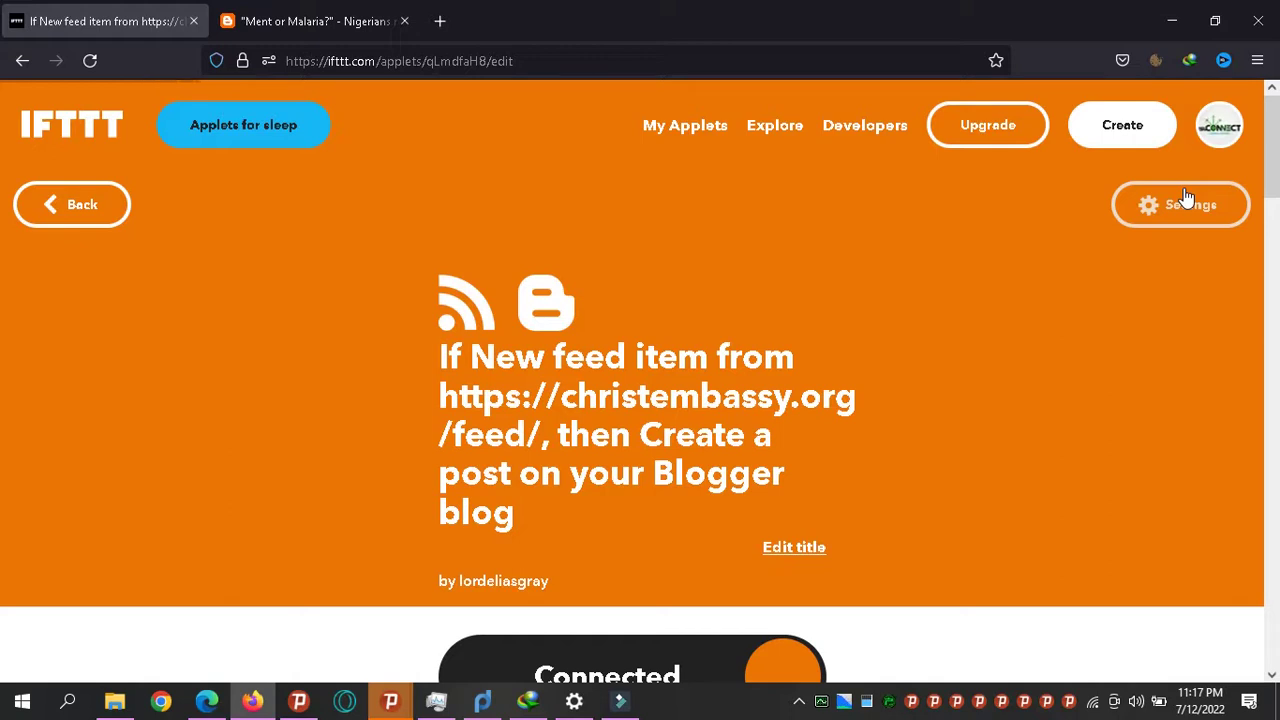
Open the feed trigger fields and focus the keyword box containing 'video'.
click(1186, 199)
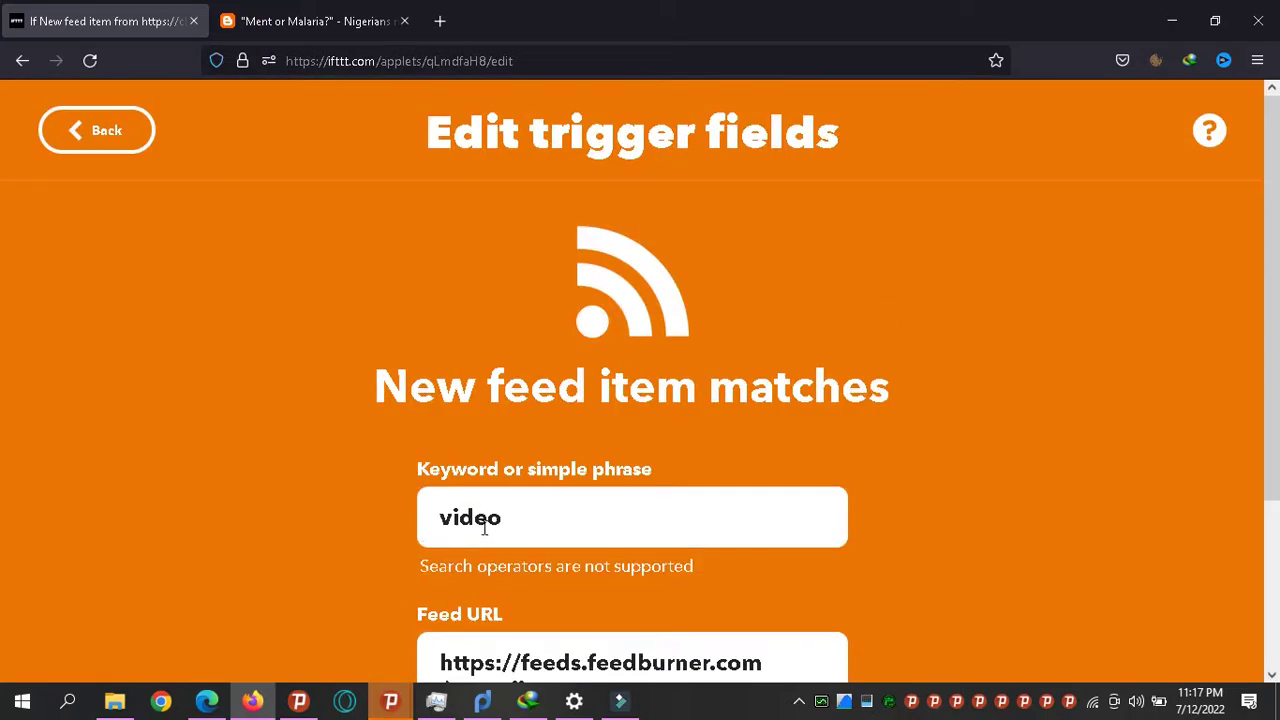
click(514, 522)
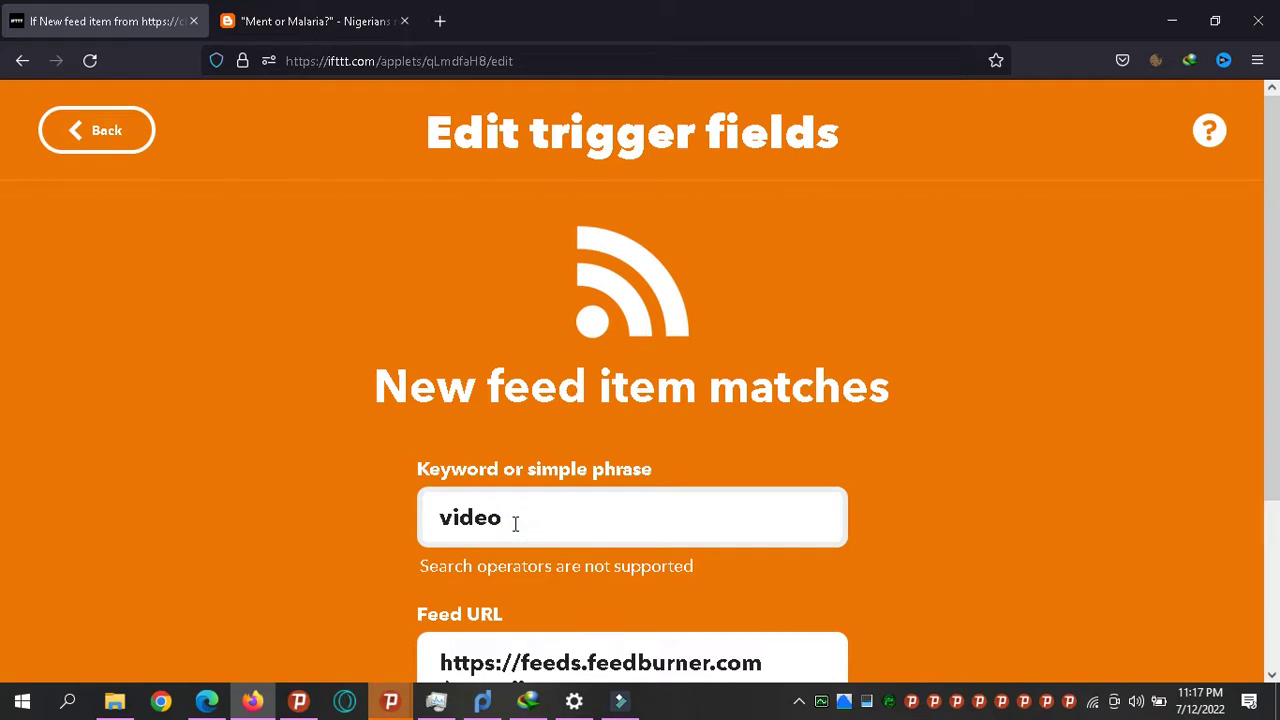
Switch to the blog tab and go back from the article to its homepage.
click(282, 22)
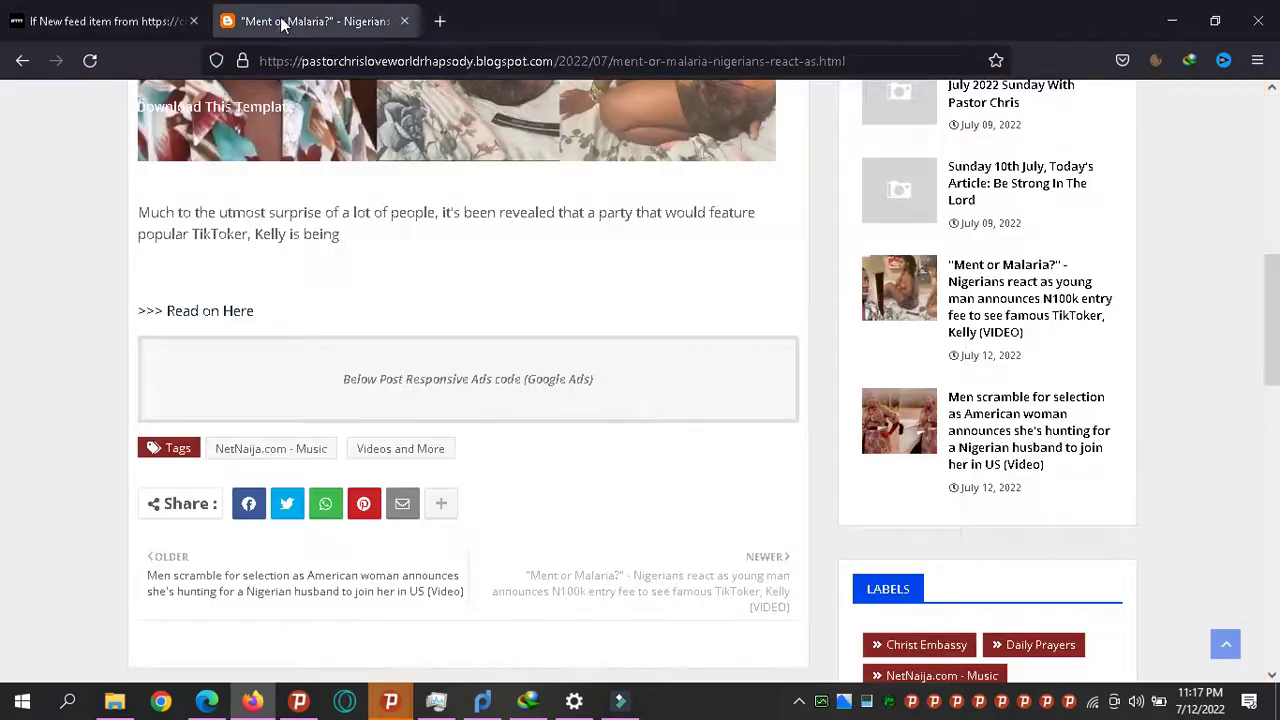
click(22, 62)
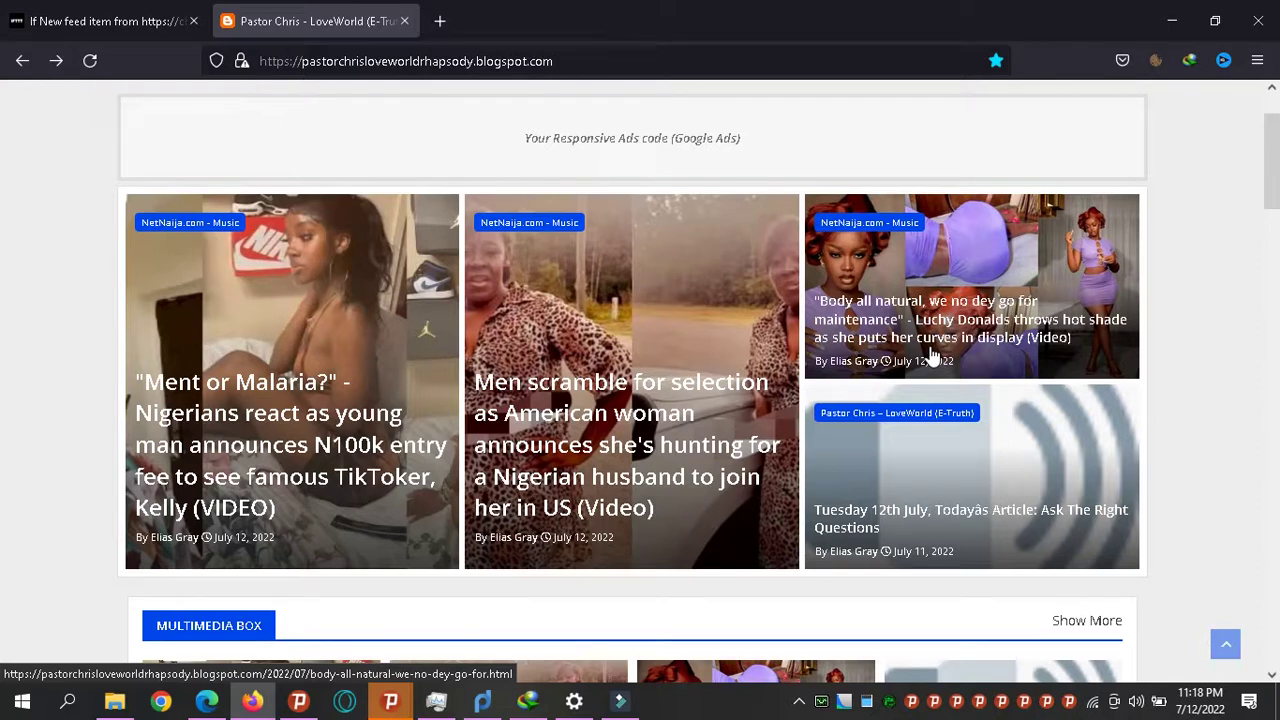
Check the netnaija FeedBurner URL in the trigger form against the blog posts.
click(85, 15)
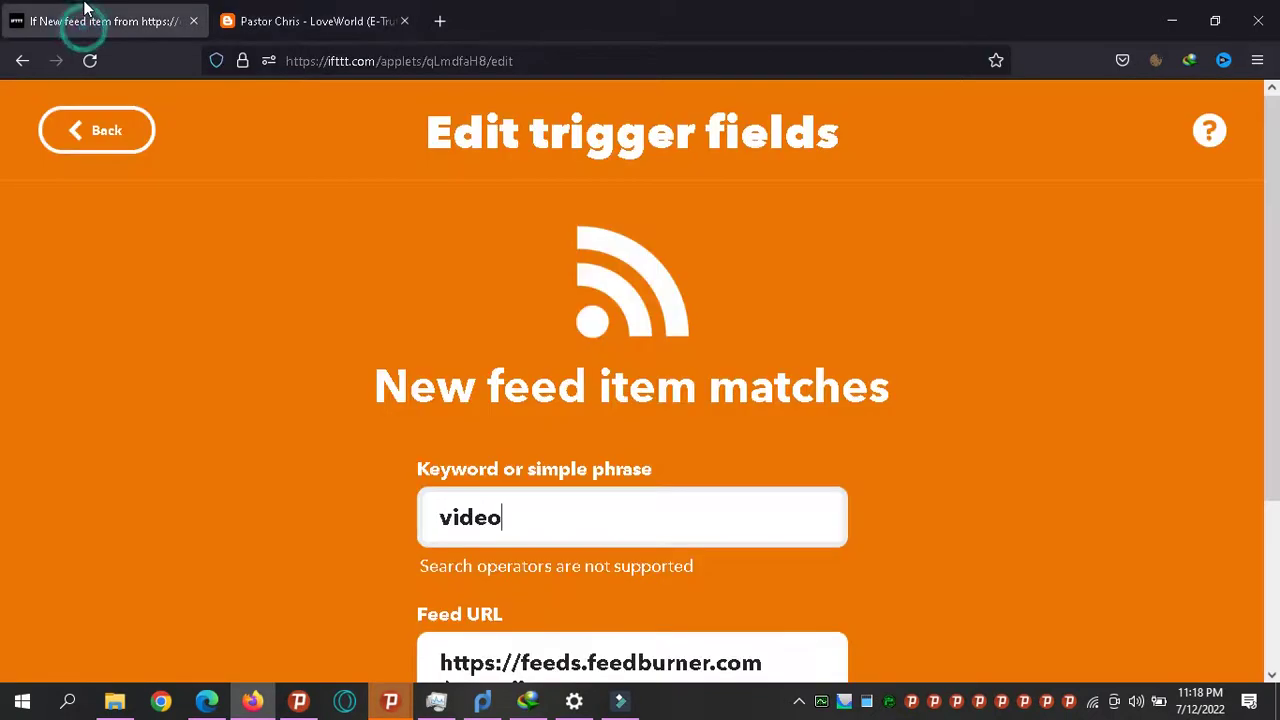
scroll(2, 456, down, 3)
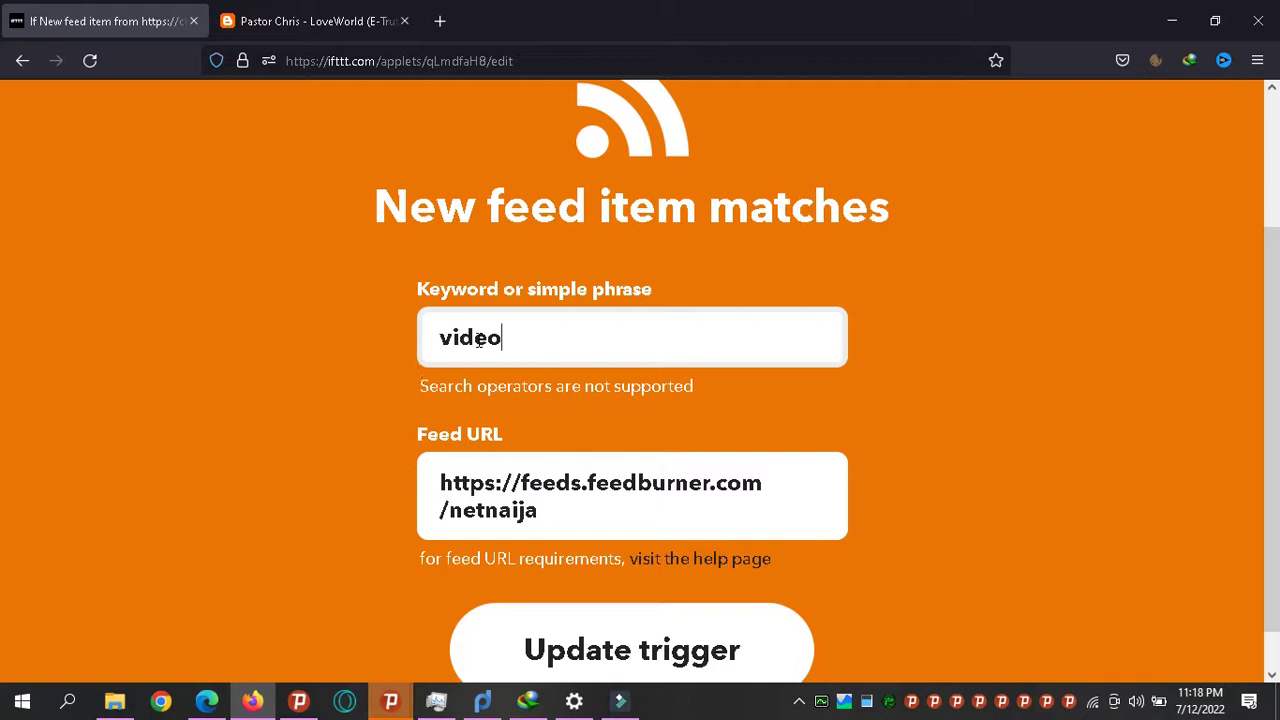
click(346, 27)
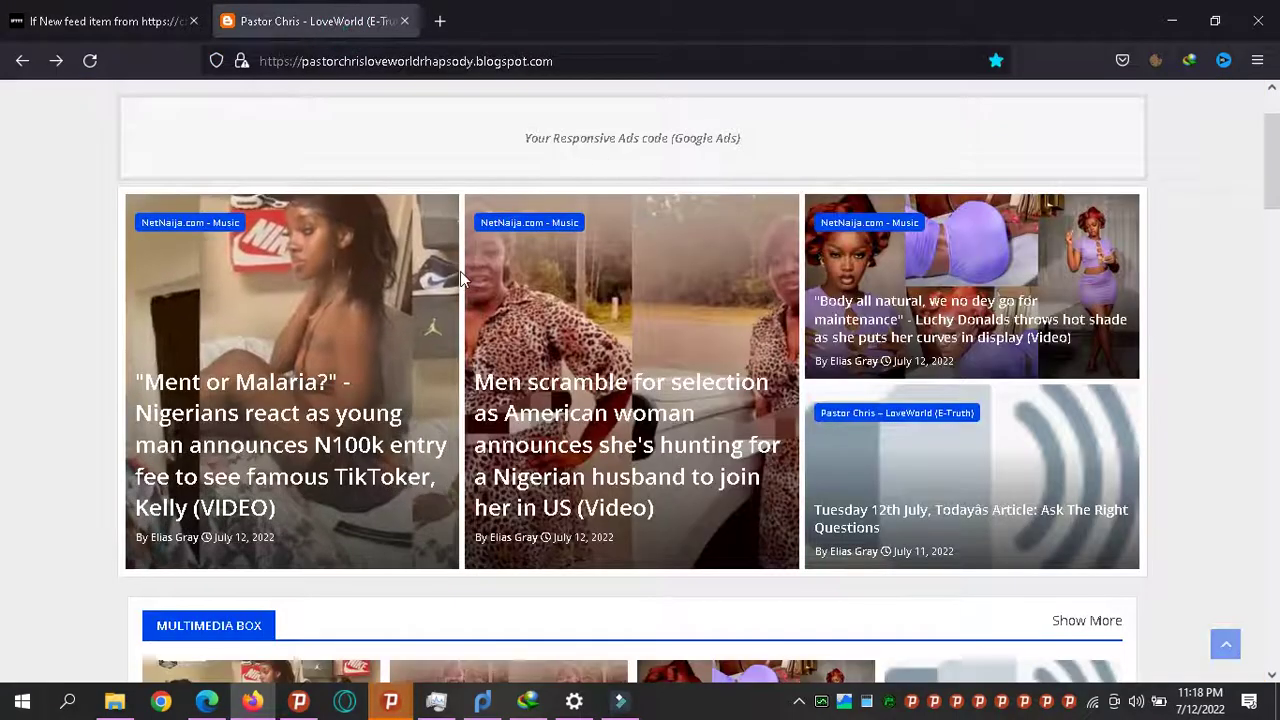
click(100, 21)
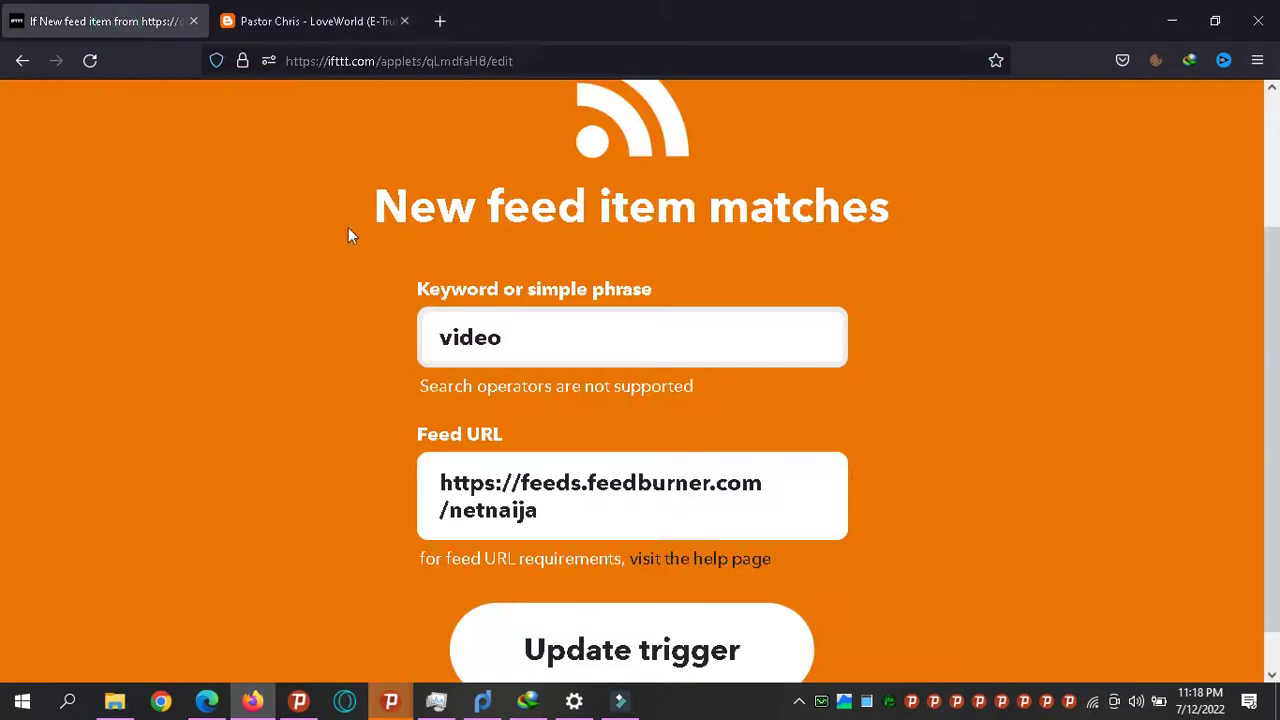